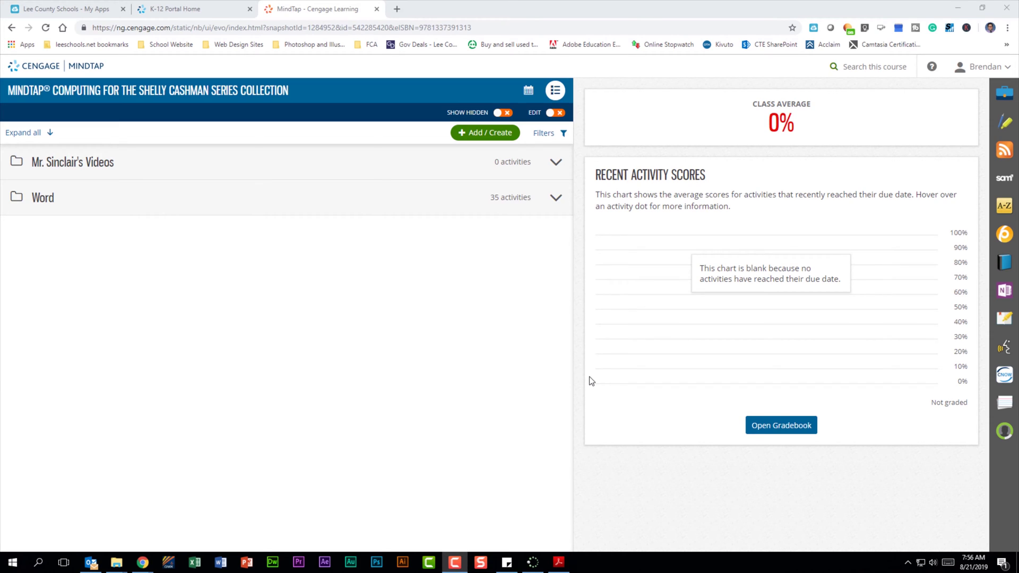
- Expand Word > Word Module 1 and open the Word Module 1 SAM Project 1 assignment
left_click(379, 203)
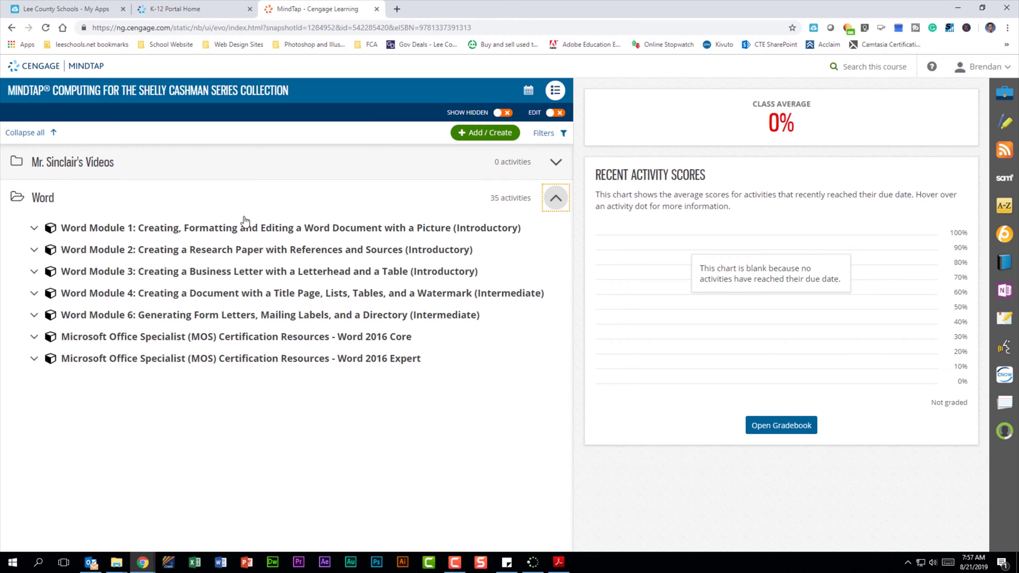
left_click(272, 233)
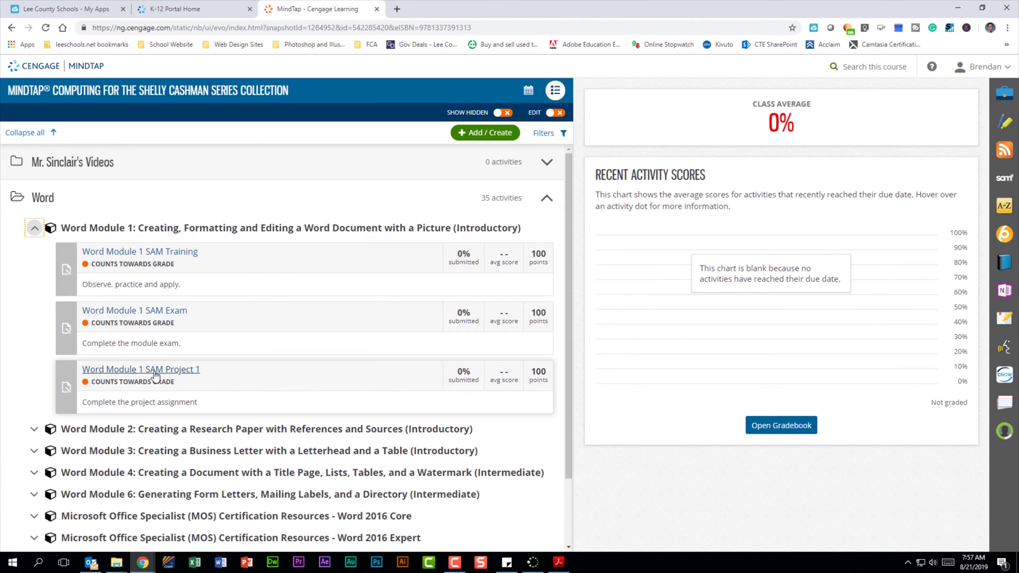
left_click(180, 374)
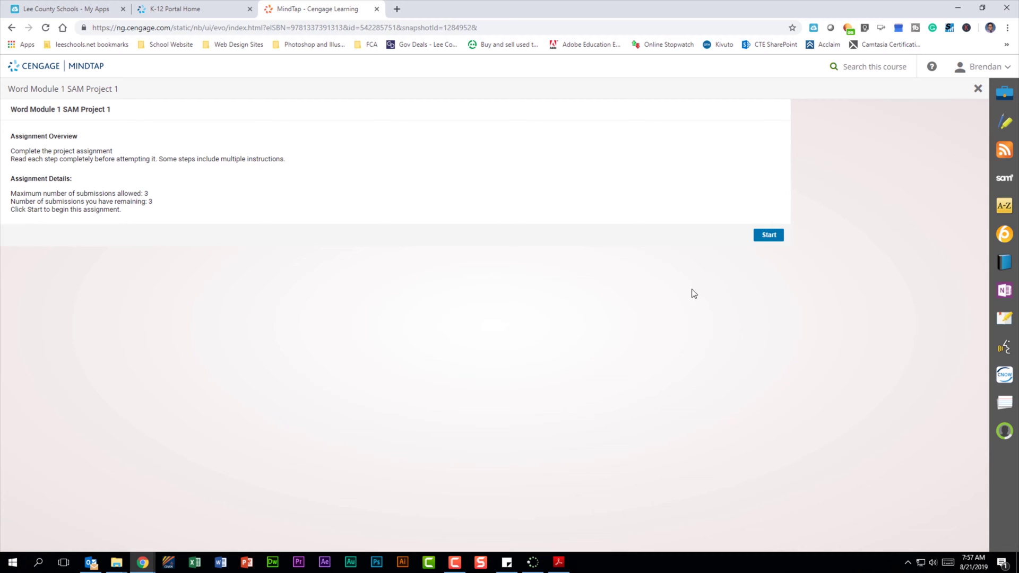
- Start the project and download the instruction file, start file and Support_SC_WD16_1a_Rain.png
left_click(767, 238)
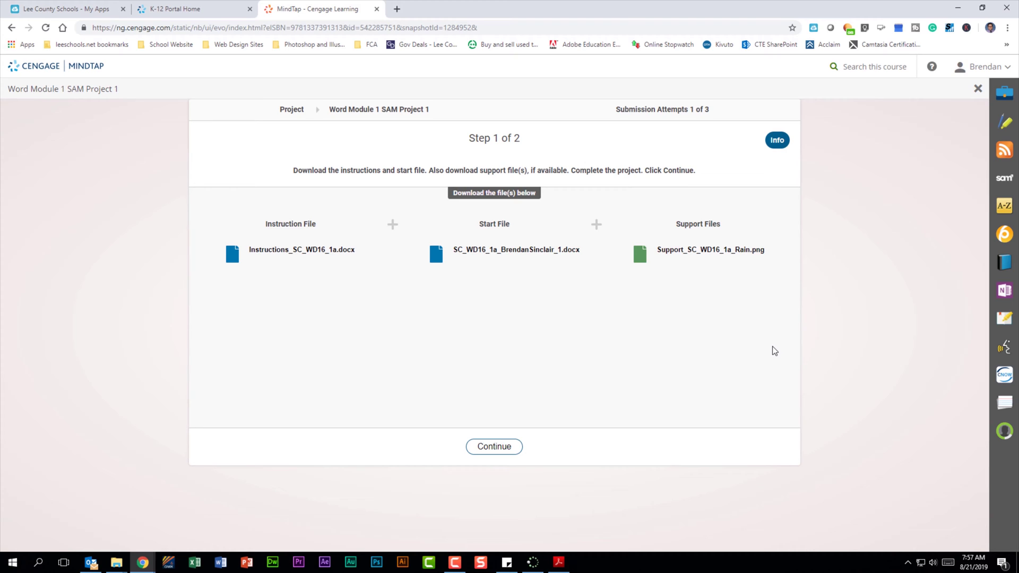
left_click(298, 253)
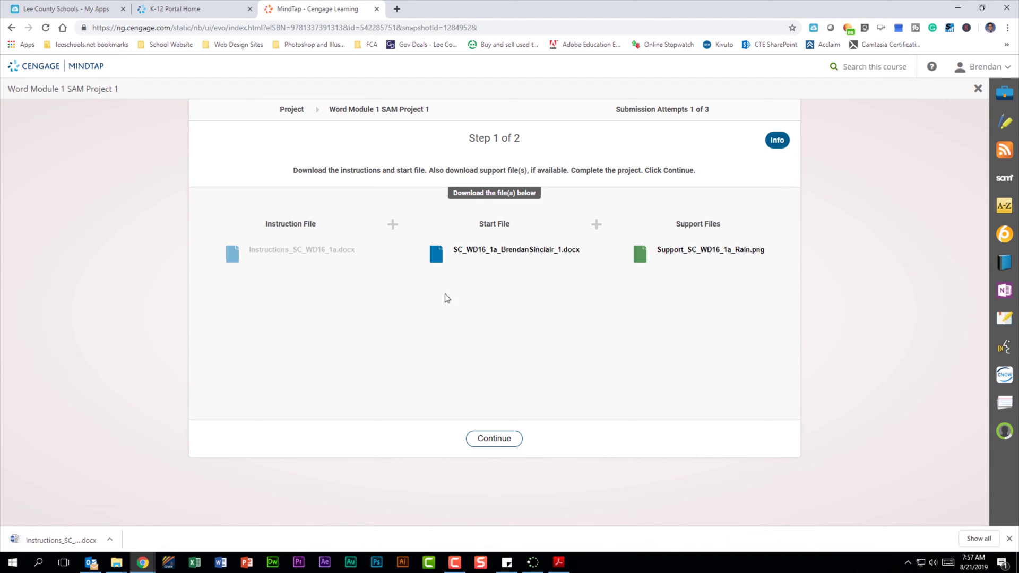
left_click(520, 257)
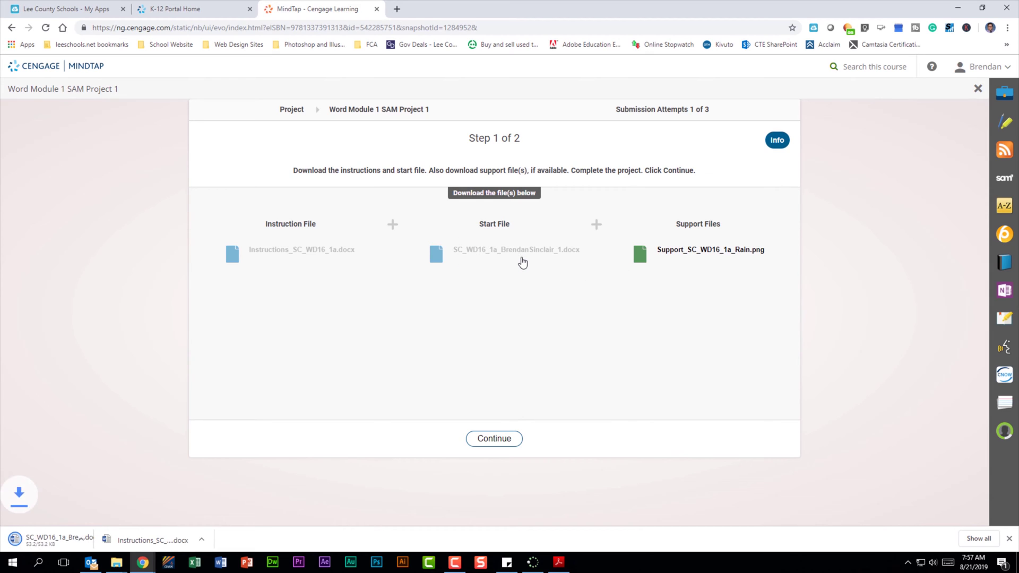
left_click(726, 256)
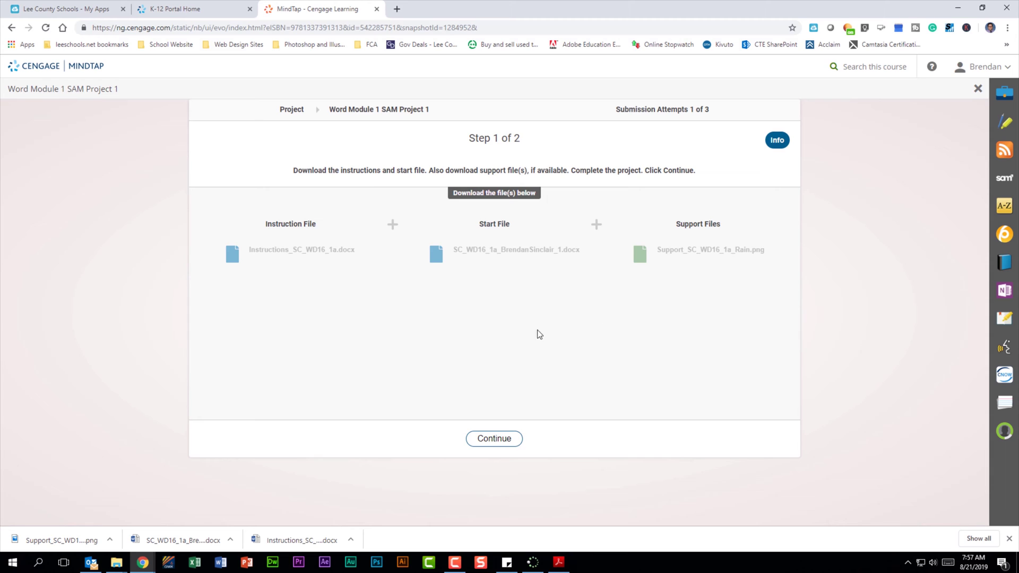
- Open the Downloads folder from File Explorer's jump list and position it over the browser
right_click(117, 563)
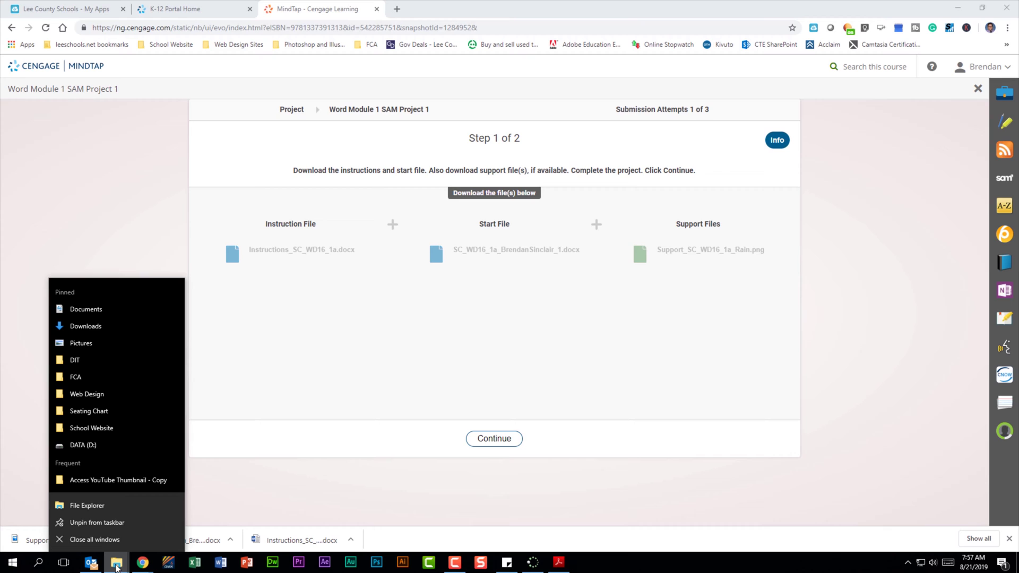
left_click(86, 325)
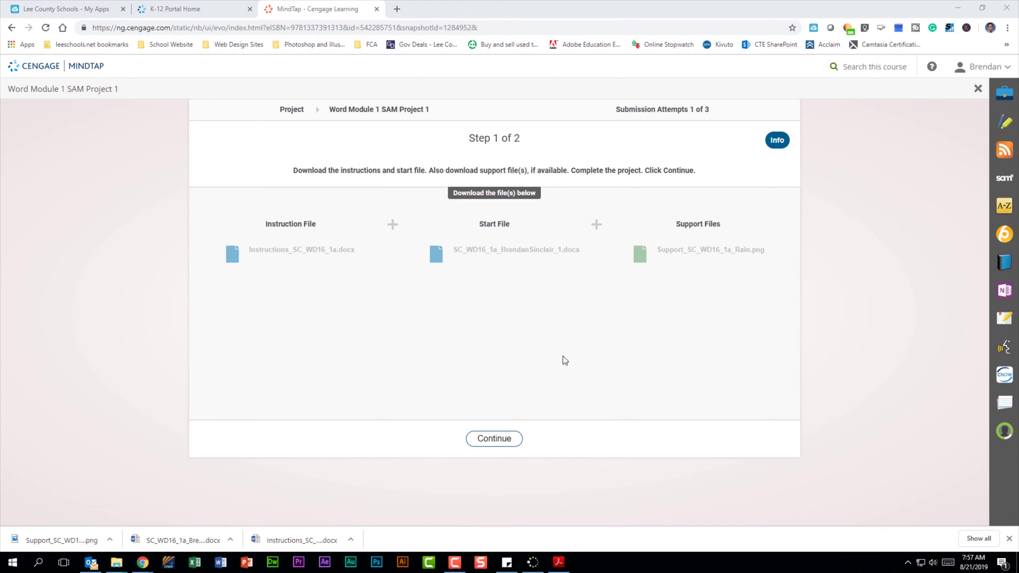
left_click_drag(462, 150, 471, 100)
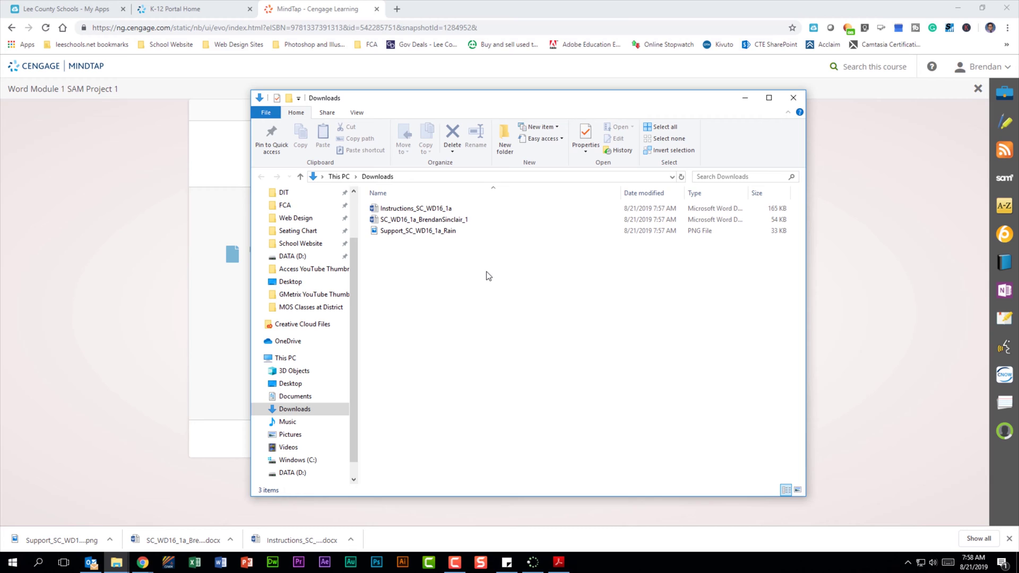
- Open Instructions_SC_WD16_1a for editing and review the SC_WD16_1a_FirstLastName_ save-as instruction
double_click(460, 212)
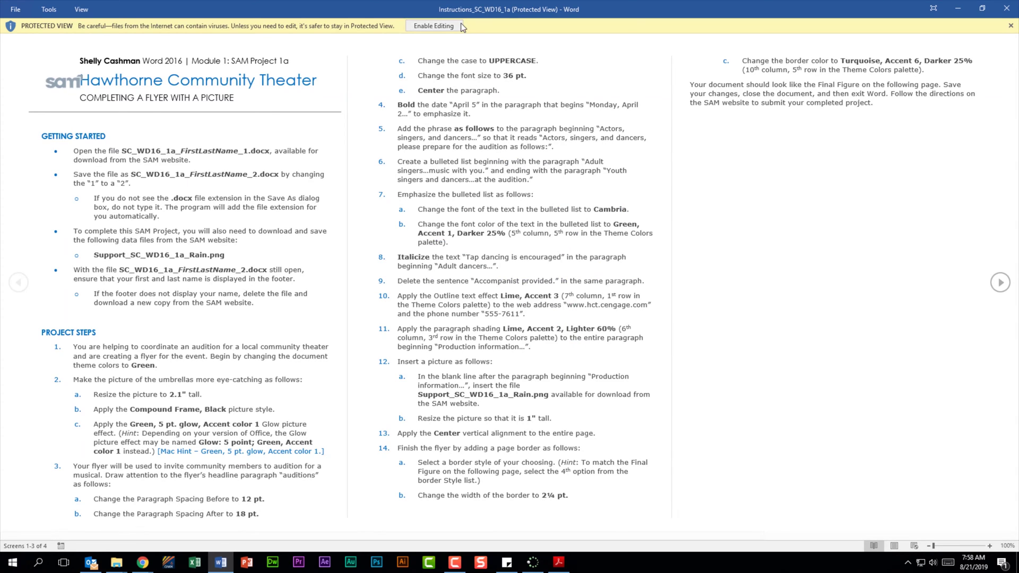
left_click(459, 26)
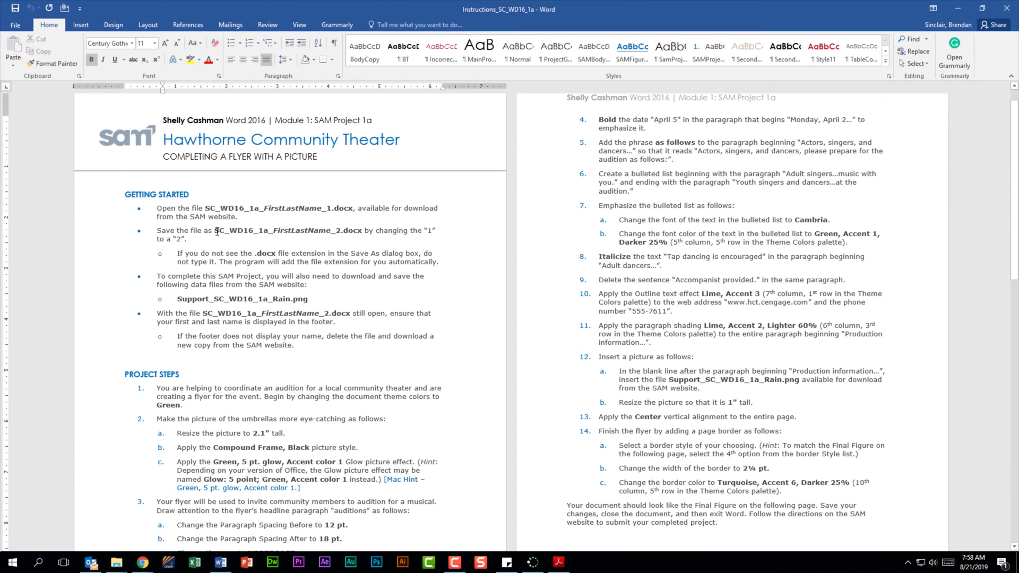
left_click_drag(215, 231, 336, 231)
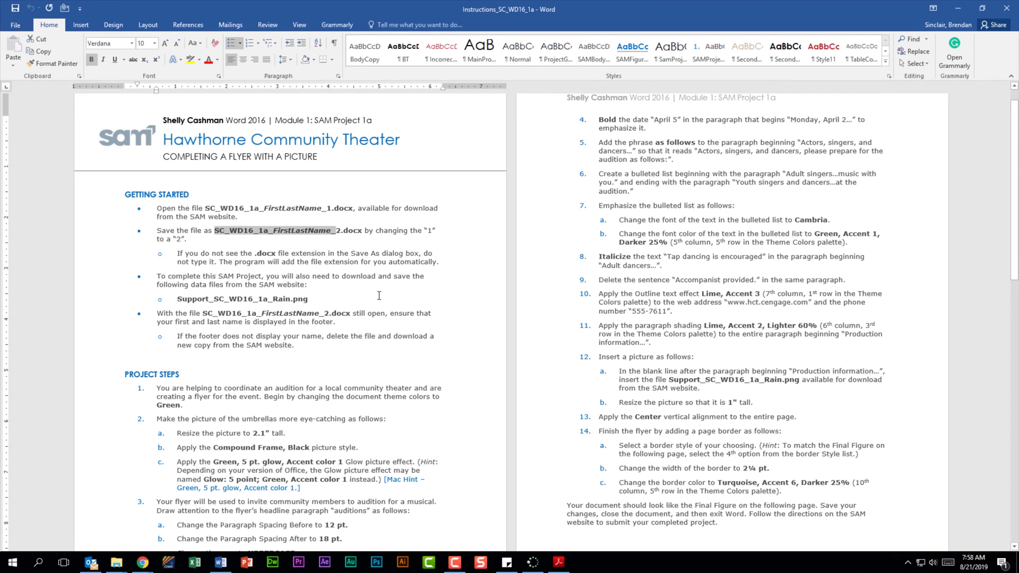
scroll(378, 295, "down", 3)
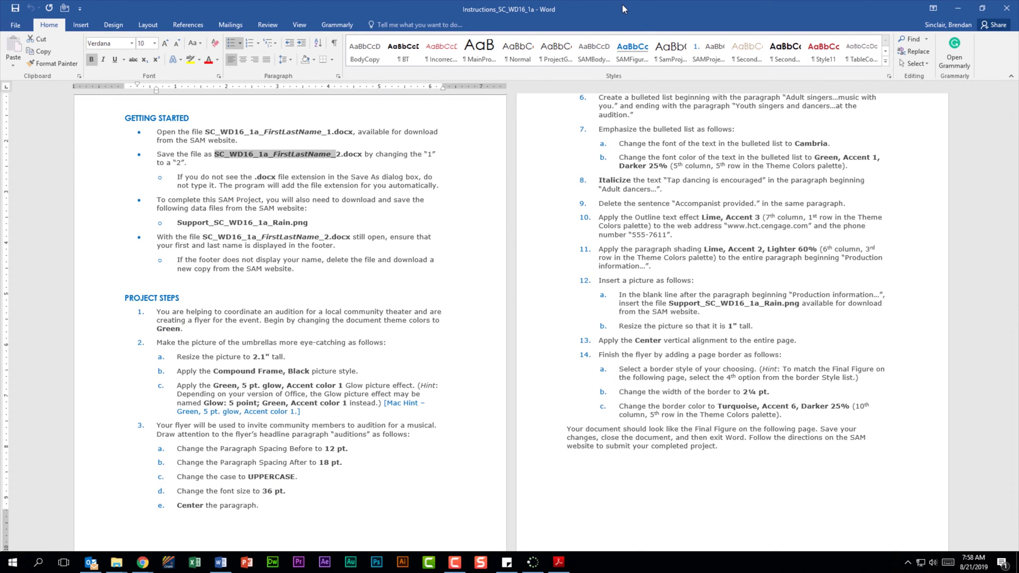
- Open the downloaded auditions flyer start file from the Downloads folder
mouse_move(116, 561)
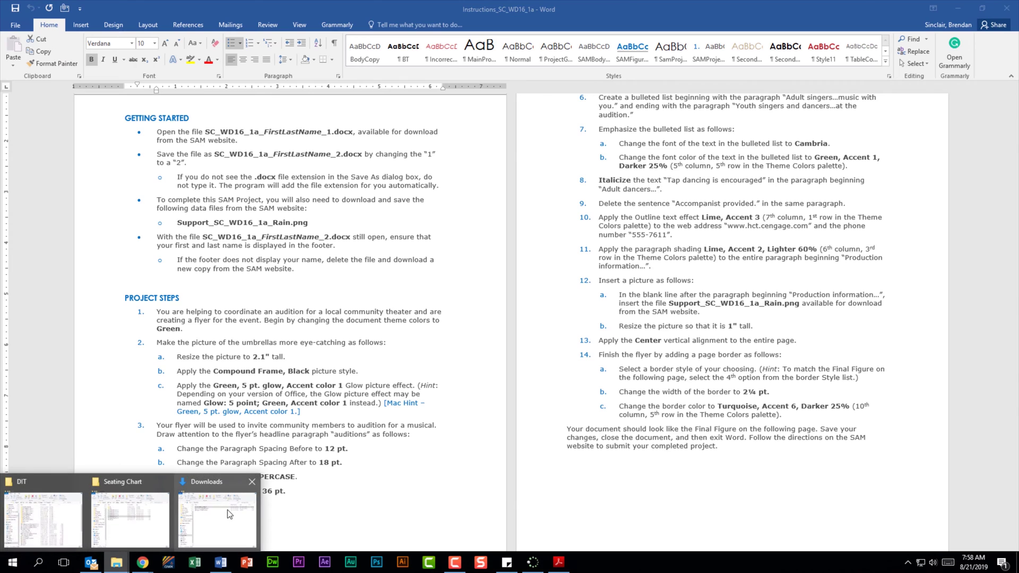
left_click(230, 516)
double_click(474, 220)
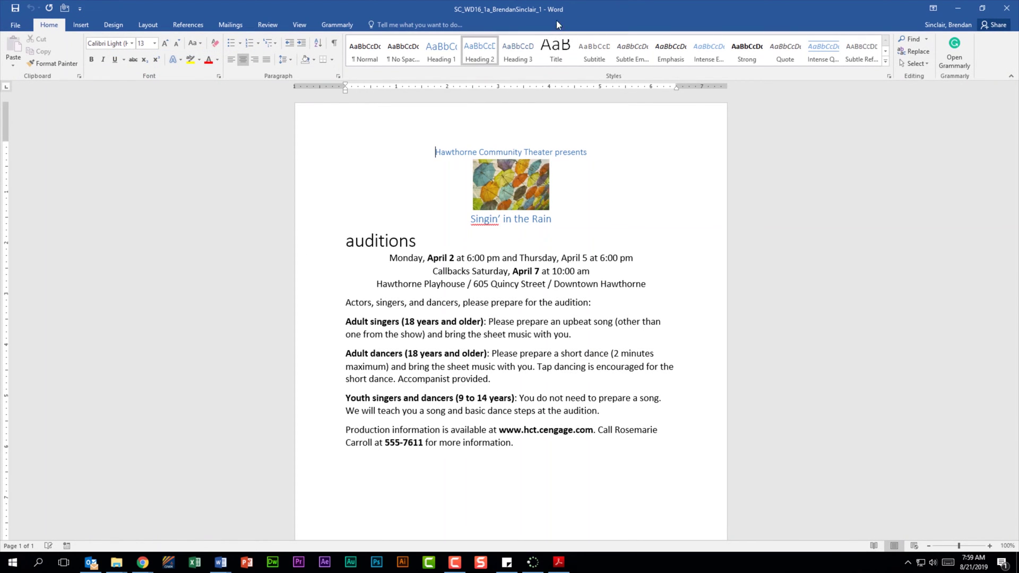
- Snap the instructions to the left half and the start file to the right half
left_click_drag(558, 15, 717, 129)
left_click(464, 15)
double_click(463, 15)
left_click_drag(648, 88, 2, 159)
left_click(607, 82)
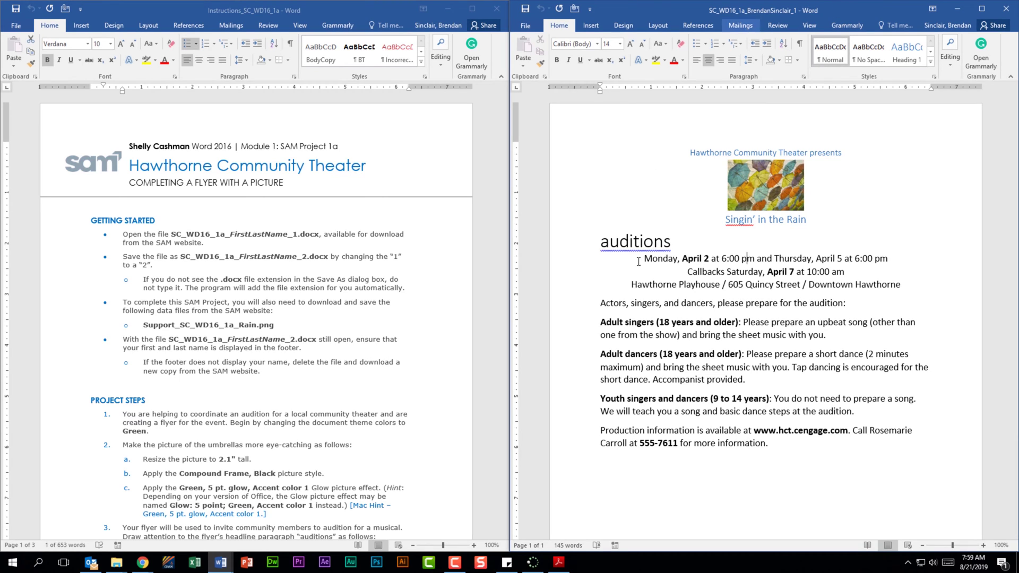
- Save the start file into Documents > DIT, changing the name's trailing 1 to 2
left_click(525, 27)
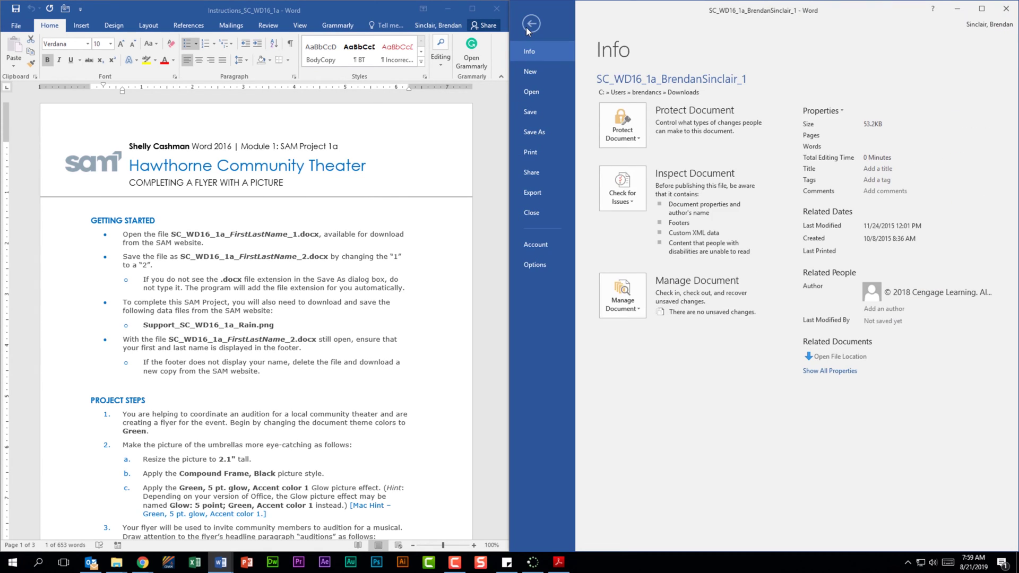
left_click(557, 138)
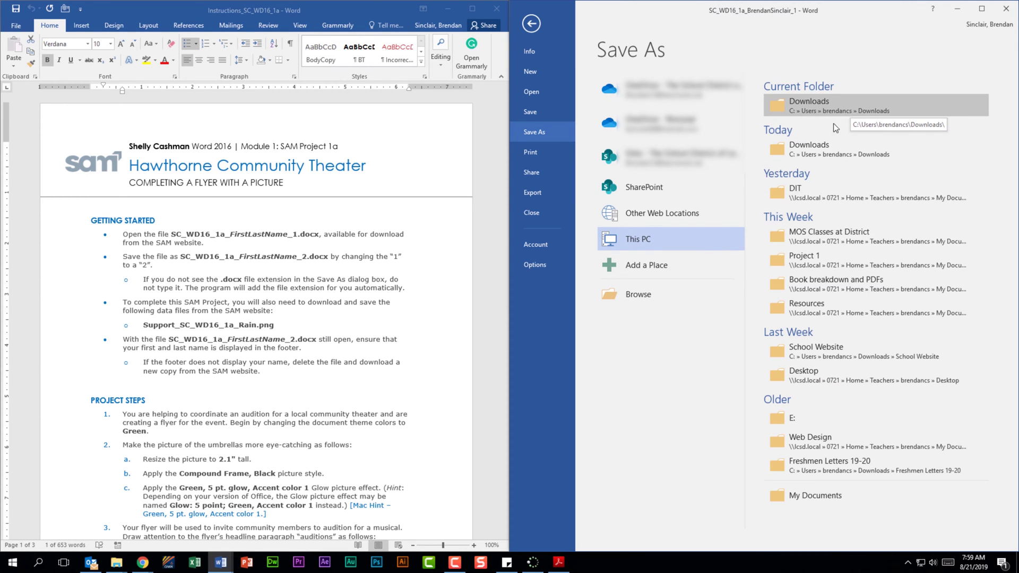
left_click(654, 301)
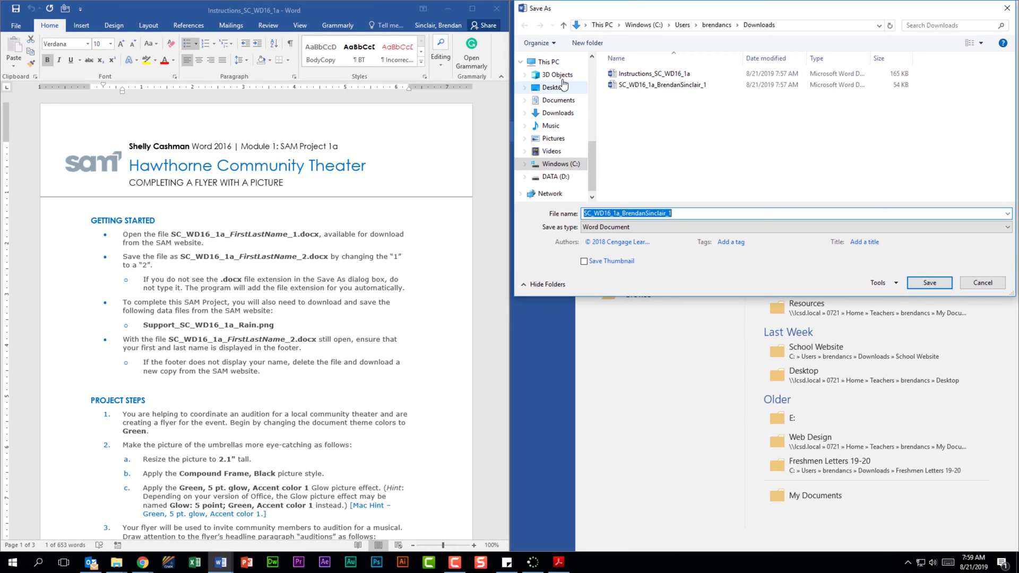
left_click(572, 101)
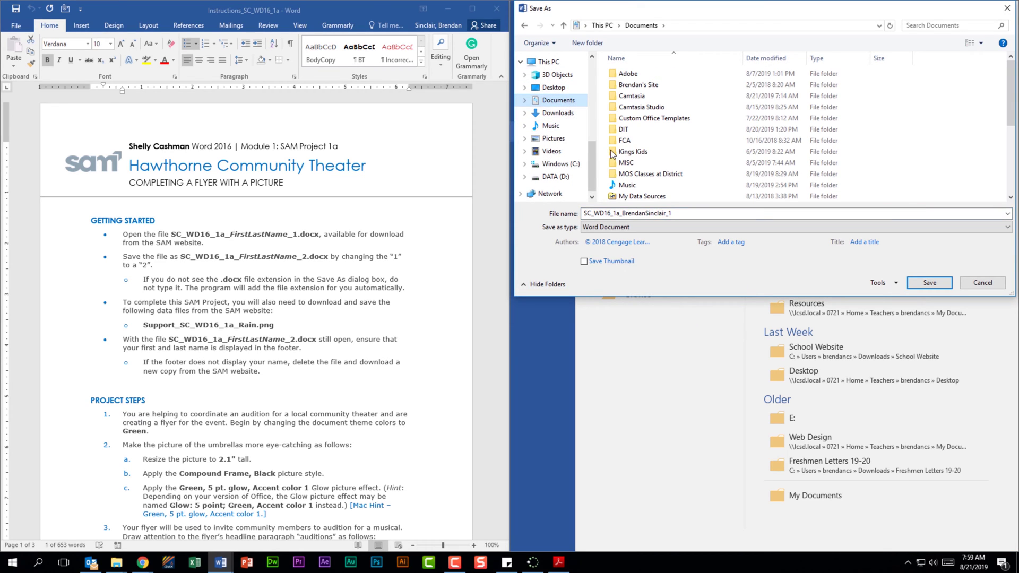
double_click(666, 128)
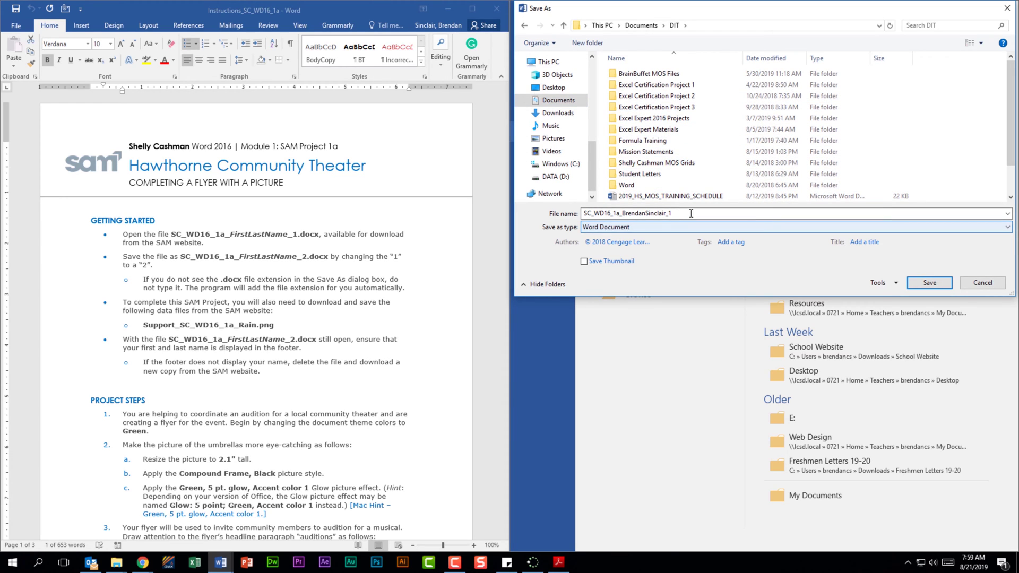
left_click(643, 212)
double_click(709, 213)
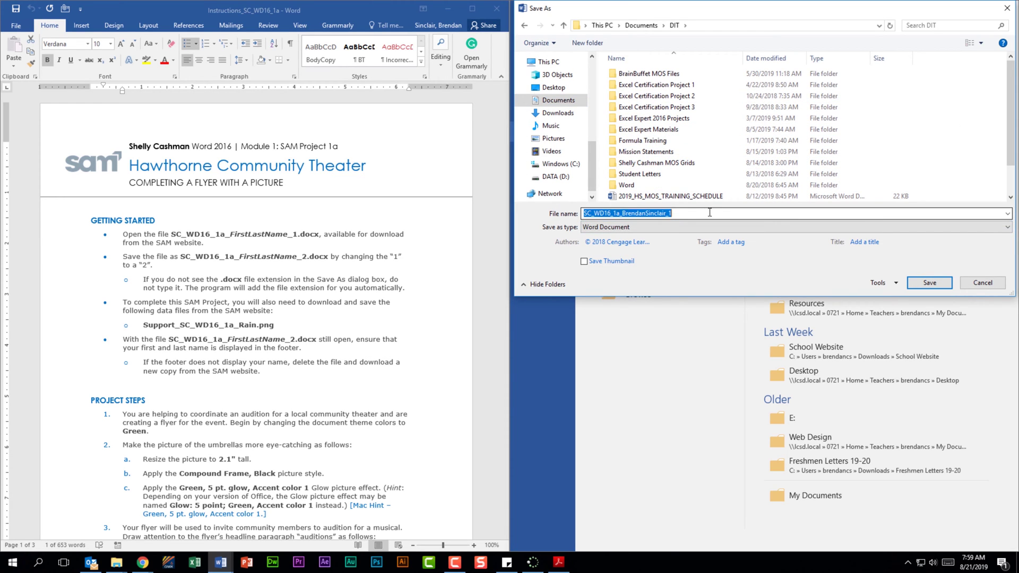
left_click(711, 212)
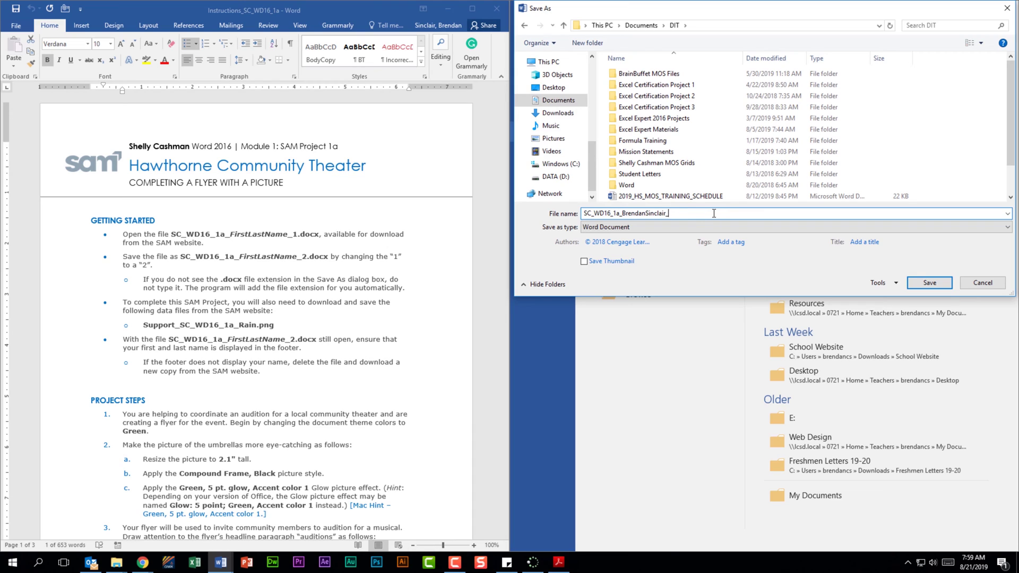
type("2")
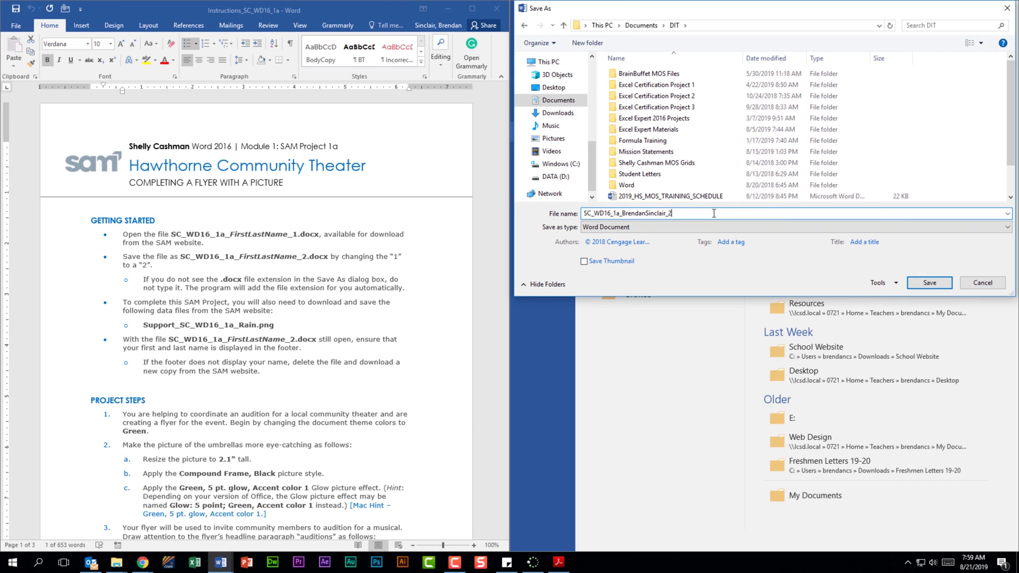
left_click(952, 285)
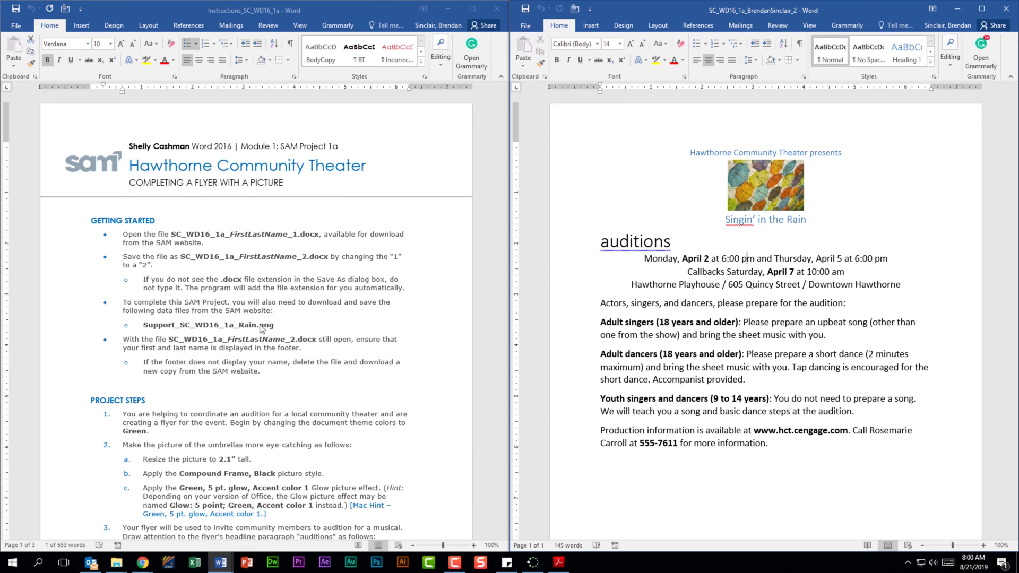
- Scroll through the Project Steps in the instructions document
scroll(333, 346, "down", 4)
scroll(332, 346, "down", 1)
scroll(690, 265, "down", 1)
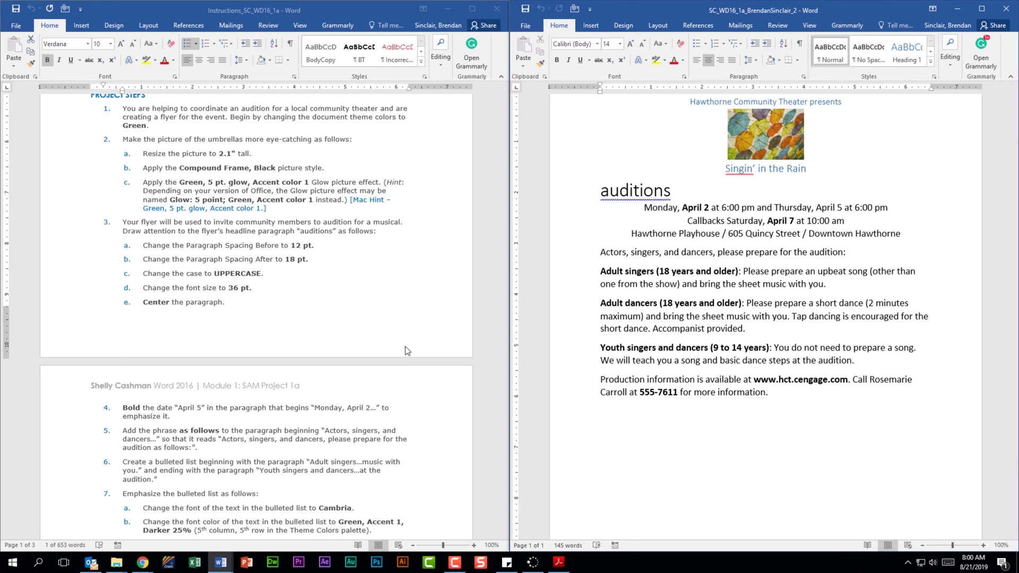
- Return to MindTap and continue the project to Step 2 of 2
mouse_move(143, 552)
left_click(199, 521)
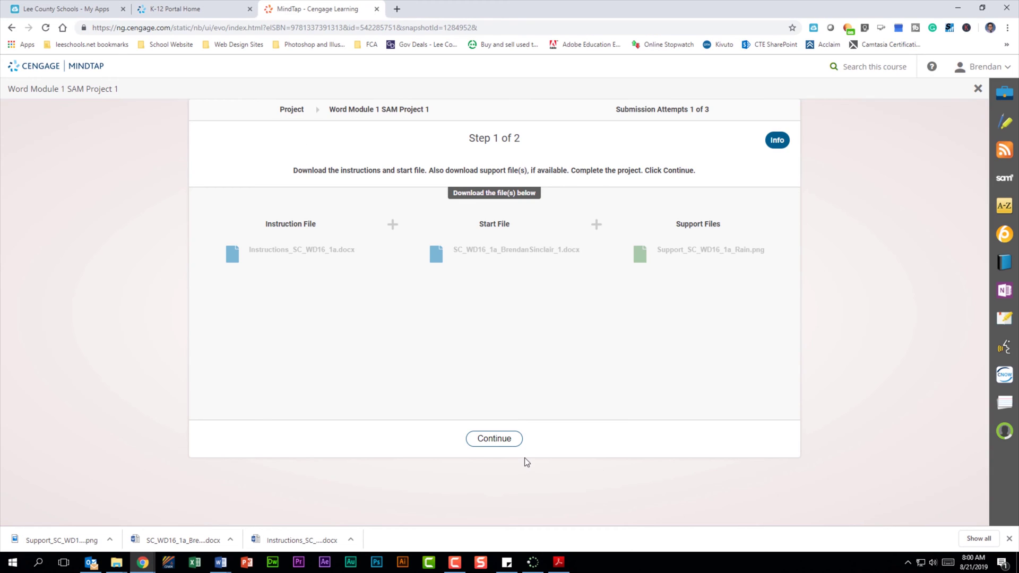
left_click(499, 441)
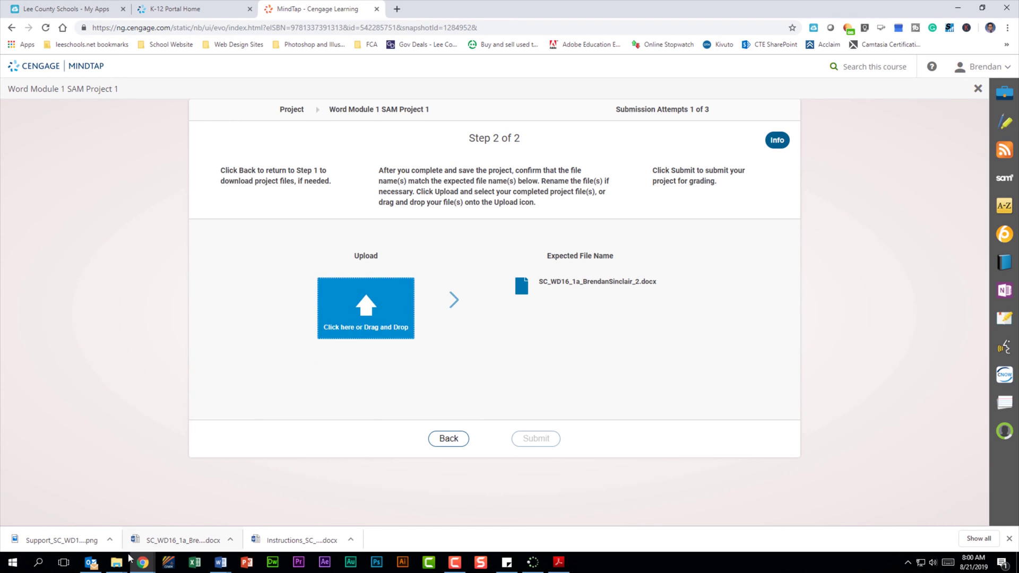
- Drag the _2 .docx from the DIT folder onto the Upload box
mouse_move(116, 561)
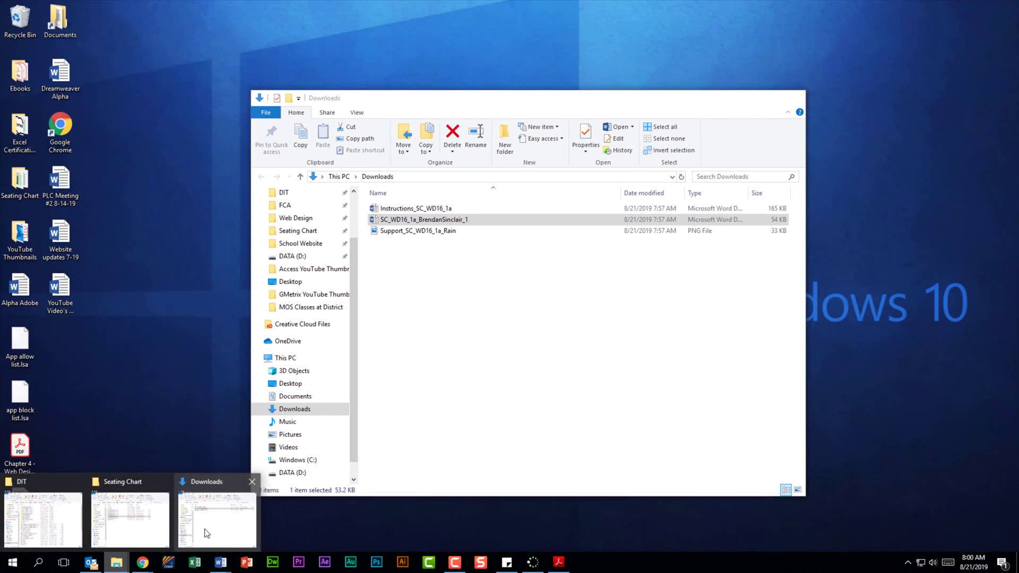
left_click(206, 533)
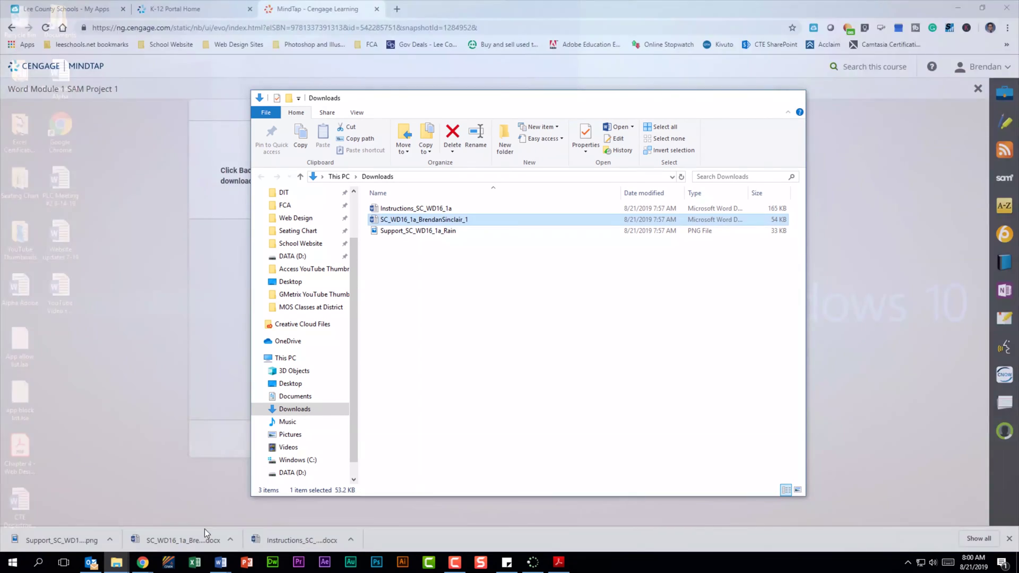
left_click(295, 220)
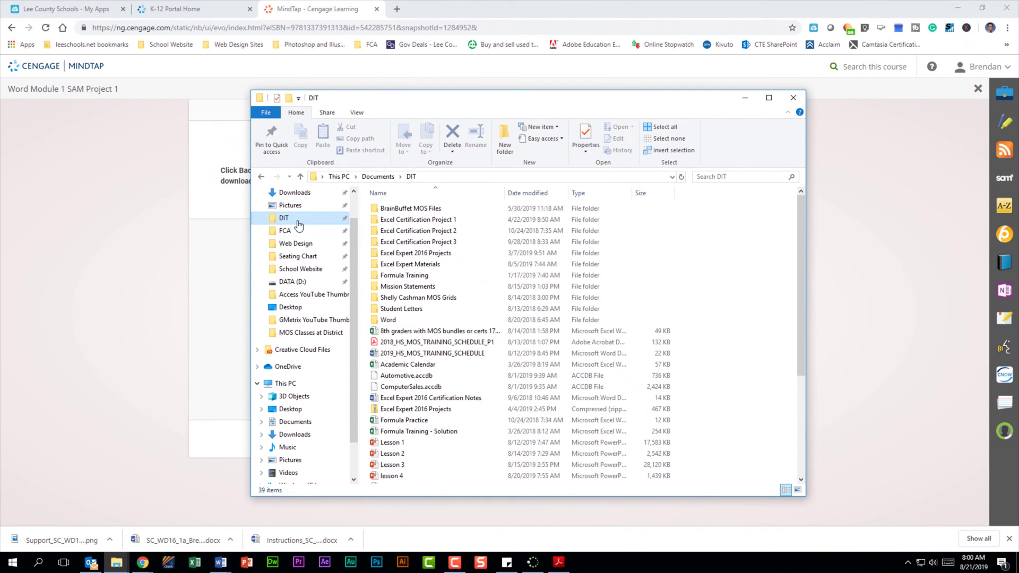
scroll(485, 366, "down", 5)
left_click(485, 388)
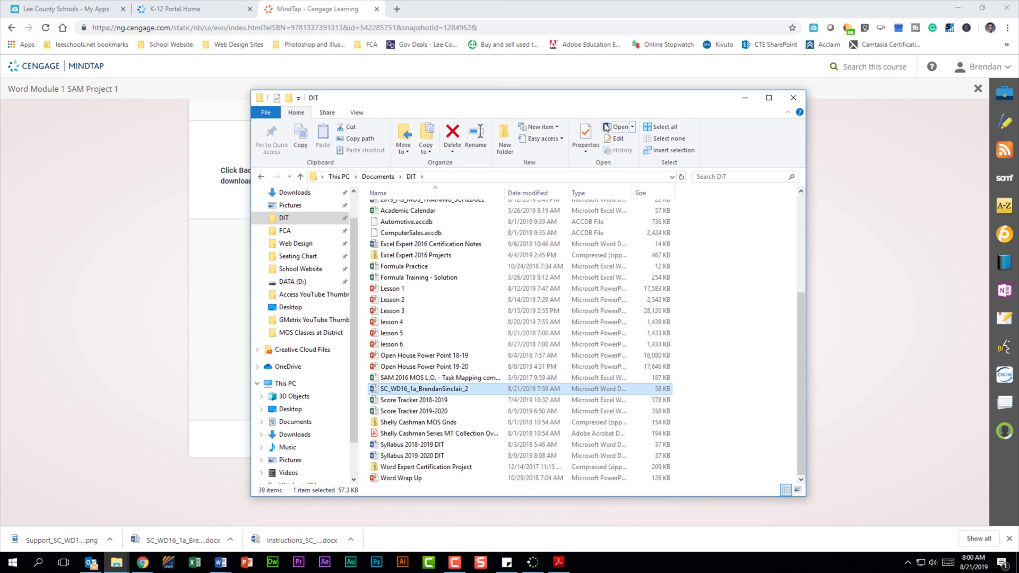
left_click_drag(658, 97, 832, 66)
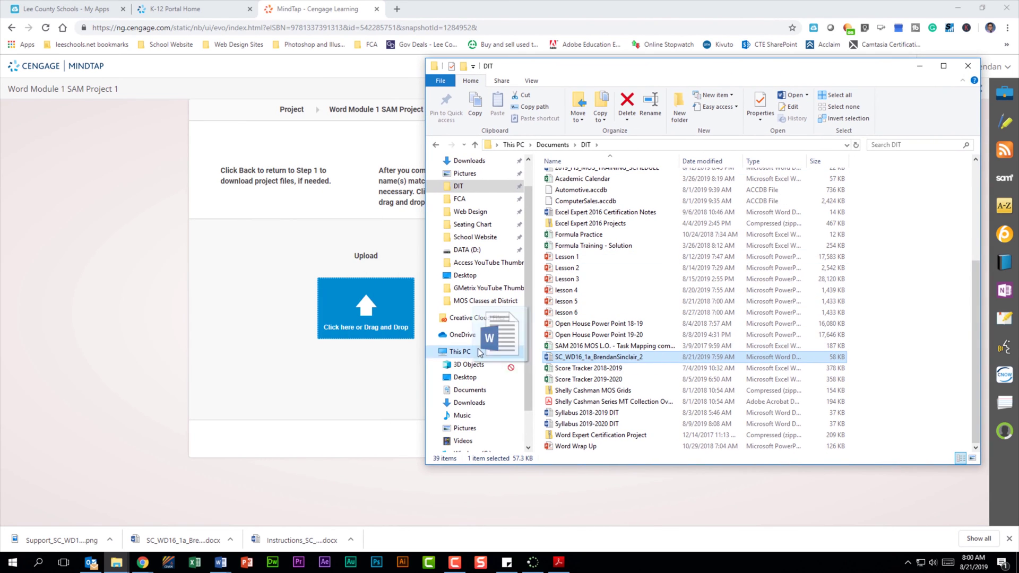
left_click_drag(479, 352, 385, 320)
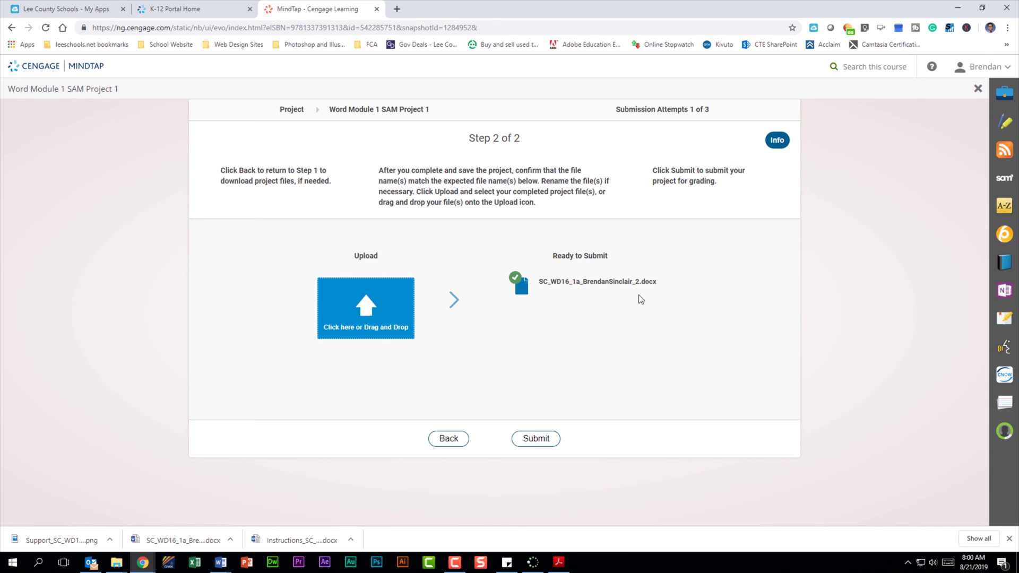
- Submit the project, then download the grading report and open it in Word
left_click(551, 440)
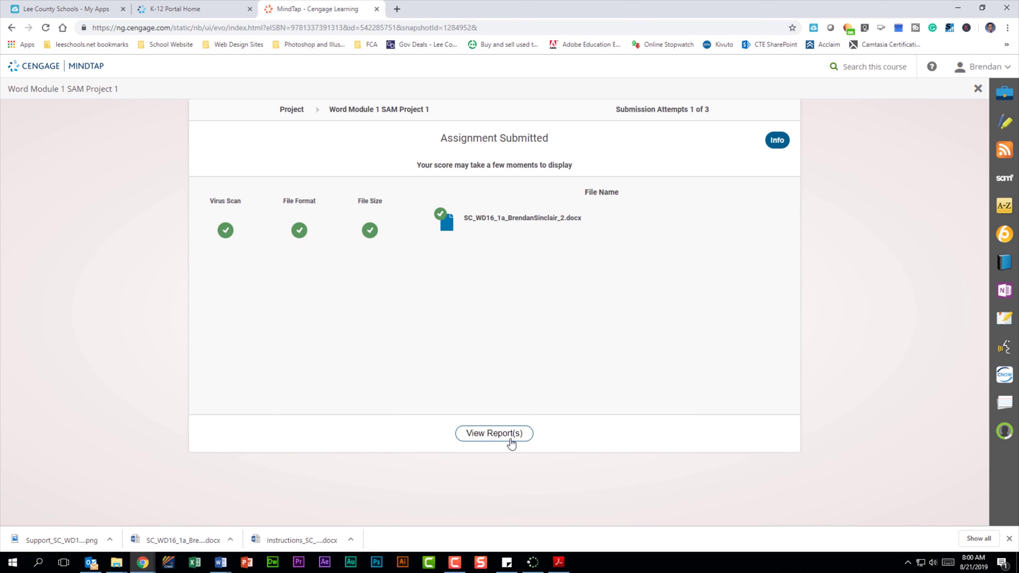
left_click(509, 441)
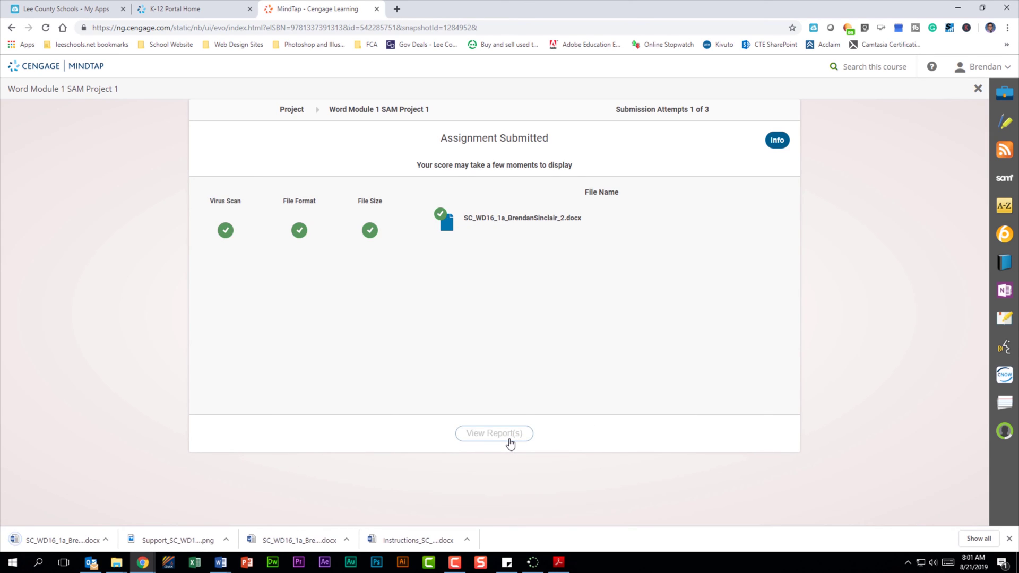
left_click(75, 542)
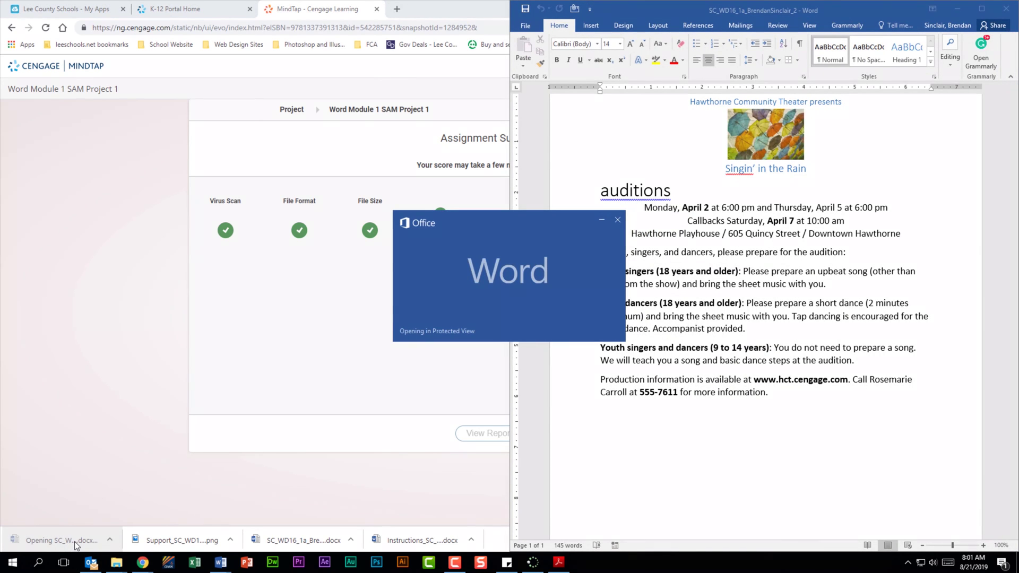